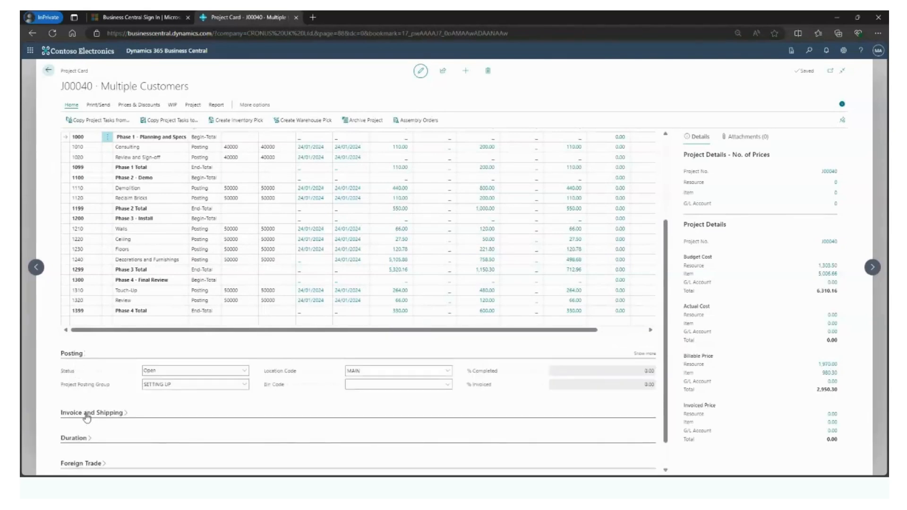
# Expand the project's Invoice and Shipping details and review the Task Billing Method alongside the customer columns in the task list
pyautogui.click(86, 414)
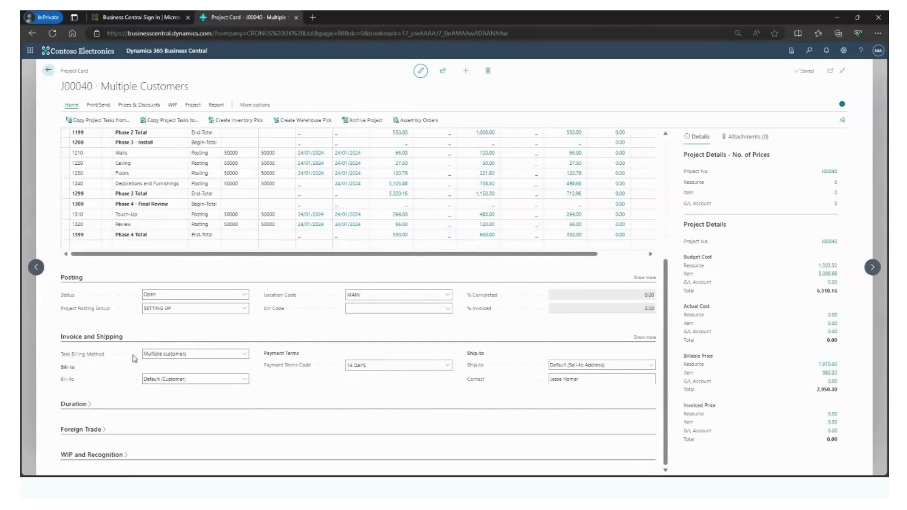
pyautogui.click(245, 354)
pyautogui.click(246, 356)
pyautogui.scroll(3, 297, 389)
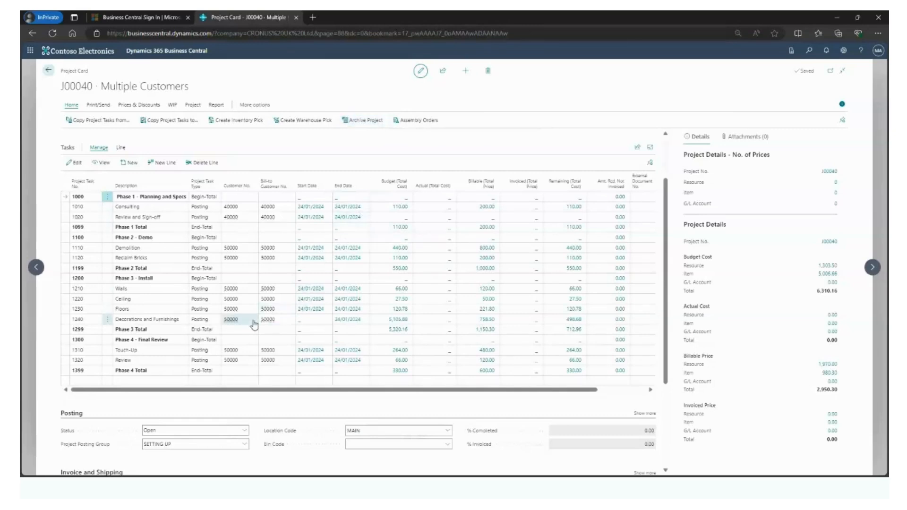
pyautogui.scroll(-1, 260, 344)
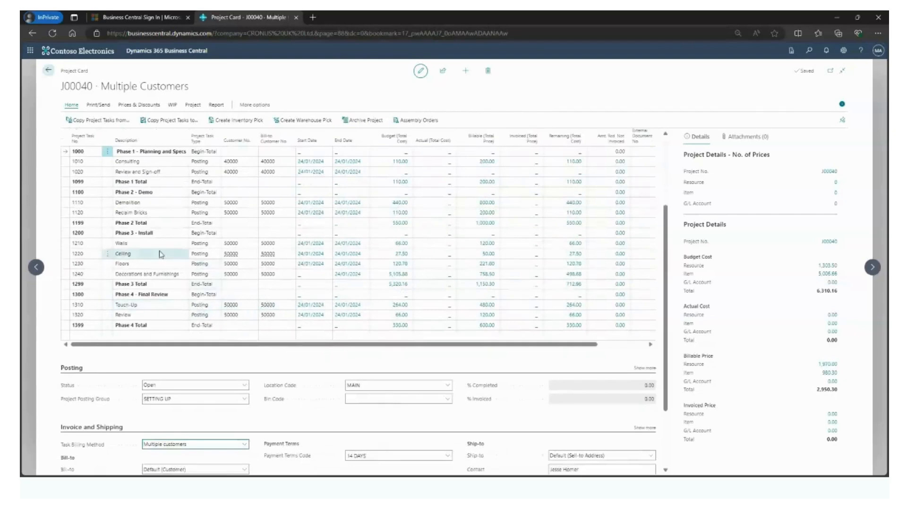
# Open the planning lines behind the budgeted cost of task 1240 Decorations and Furnishings in full-page view and make the list editable
pyautogui.click(399, 276)
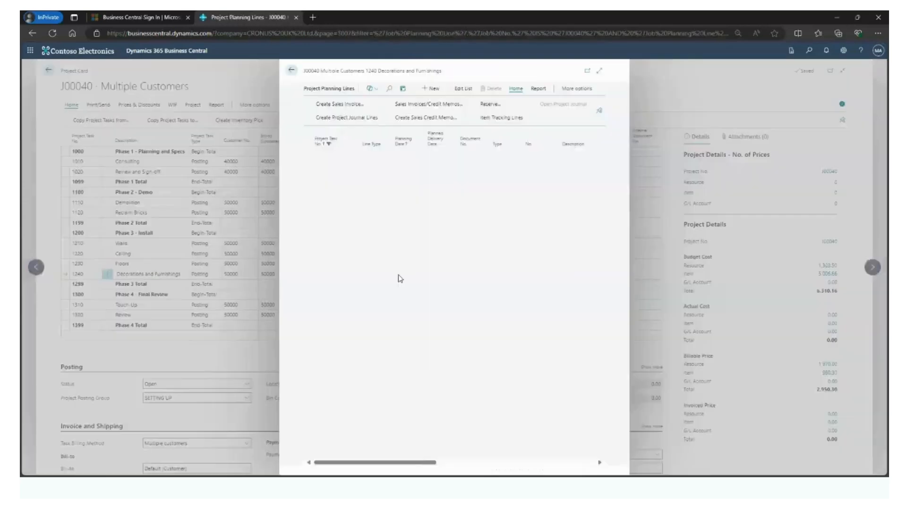
pyautogui.click(599, 72)
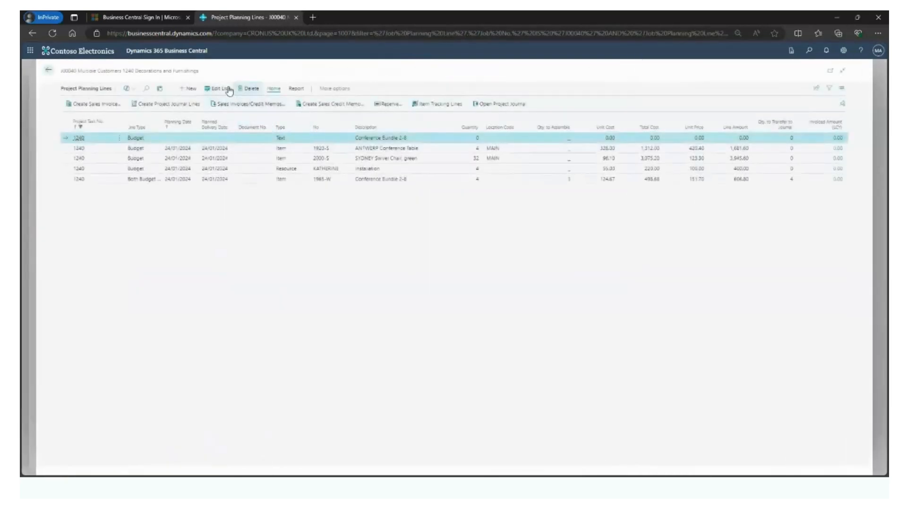
pyautogui.click(217, 88)
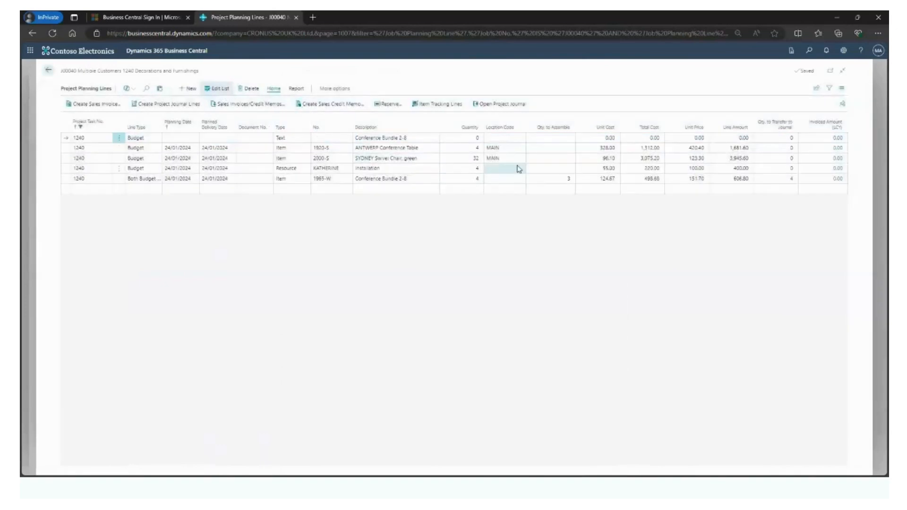
# Examine the quantity, description and quantity to assemble on the Conference Bundle 2-8 item line, comparing it with its text line
pyautogui.click(468, 182)
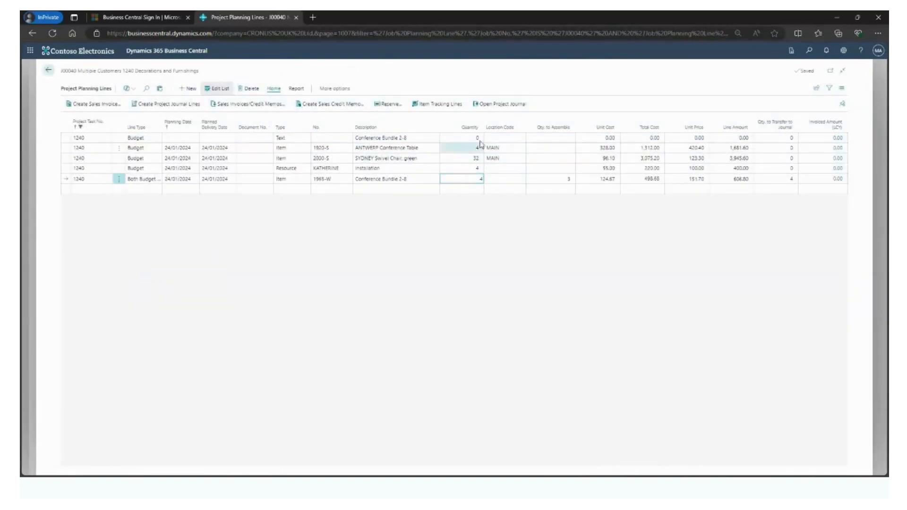
pyautogui.click(419, 177)
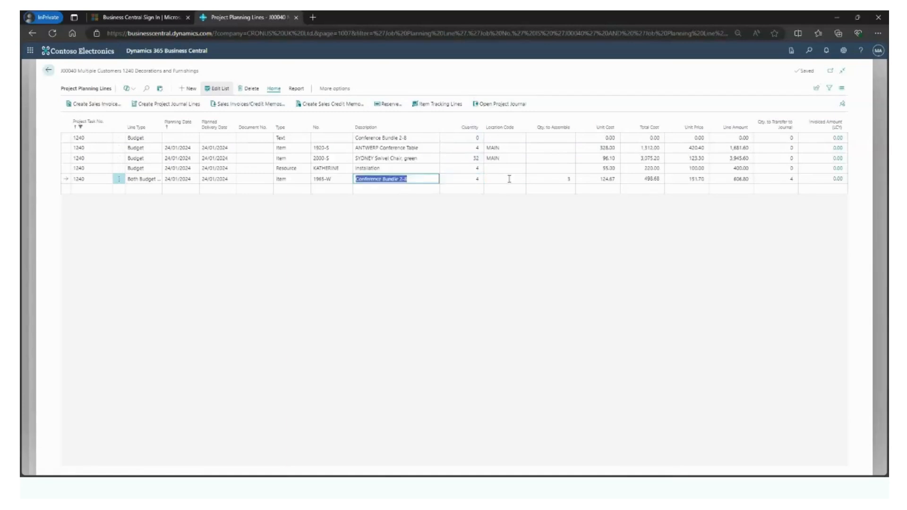
pyautogui.click(544, 178)
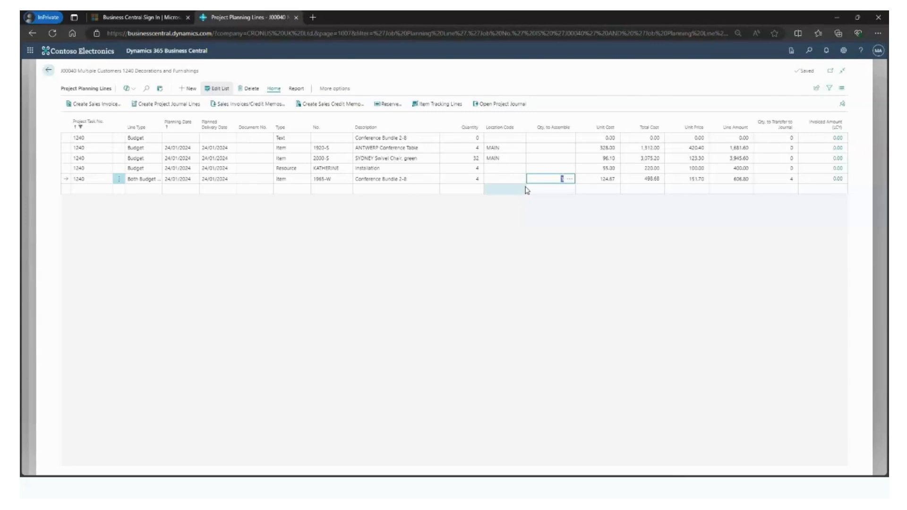
pyautogui.click(427, 138)
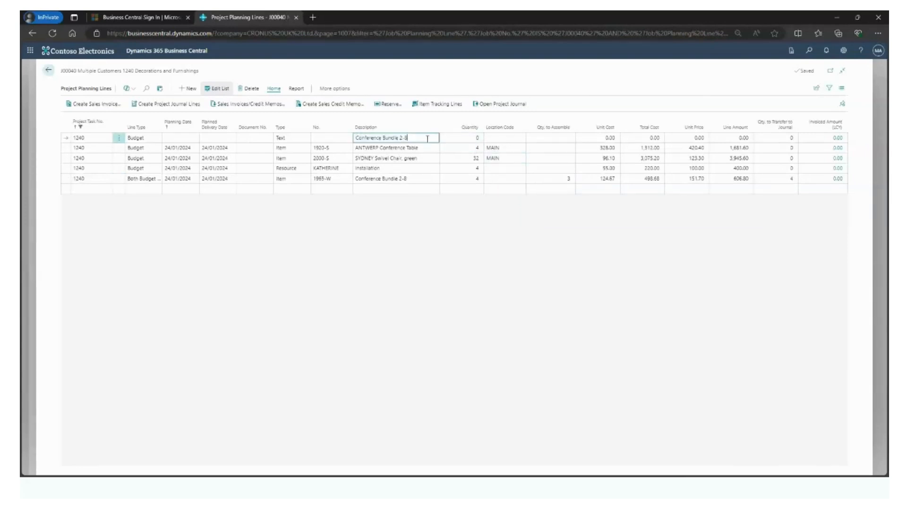
pyautogui.click(466, 178)
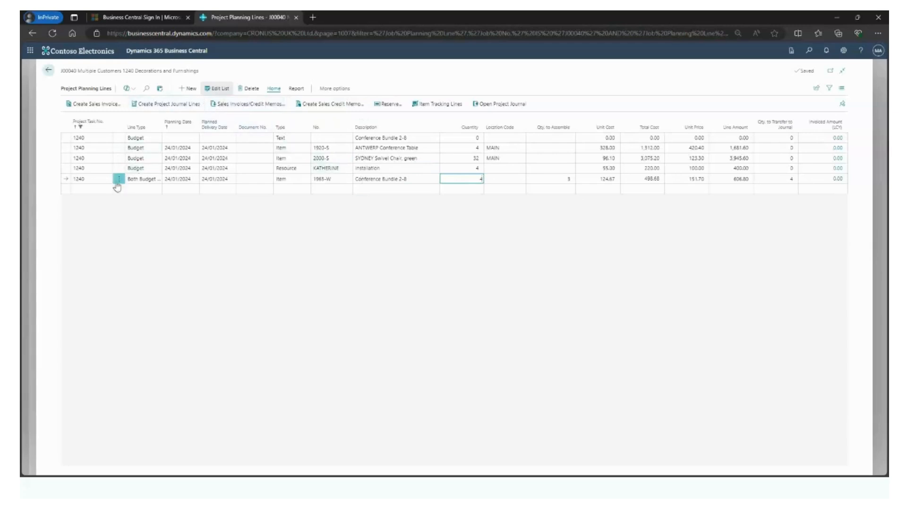
# Check the line types of the table, chair and installation lines, plus the quantity and quantity to assemble of bundle 1965-W
pyautogui.click(149, 149)
pyautogui.click(150, 158)
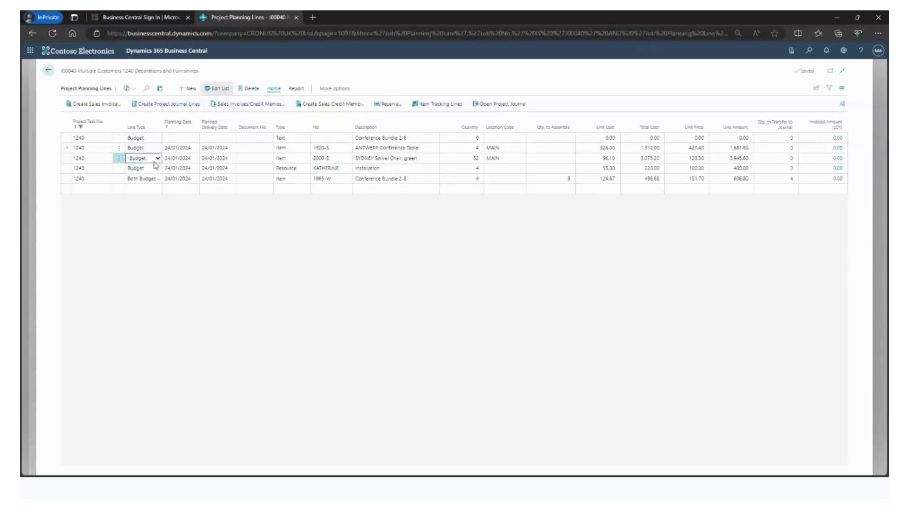
pyautogui.click(150, 170)
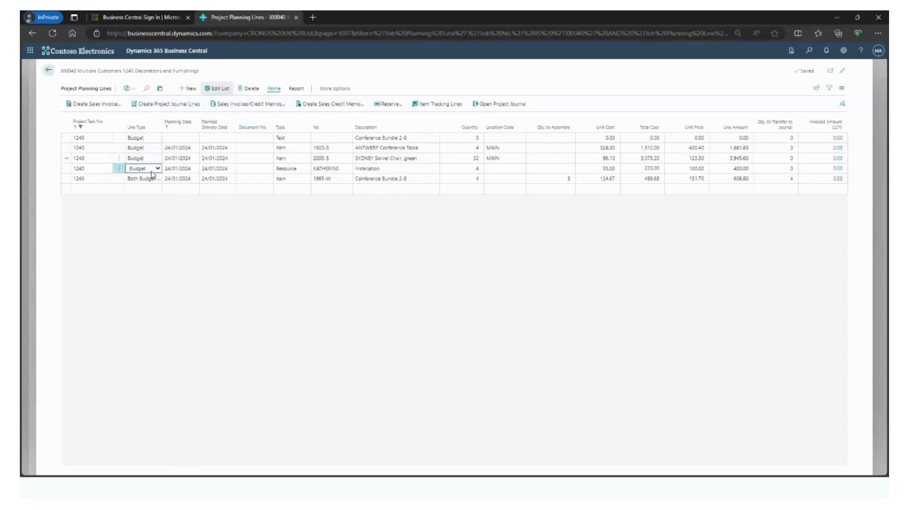
pyautogui.click(465, 176)
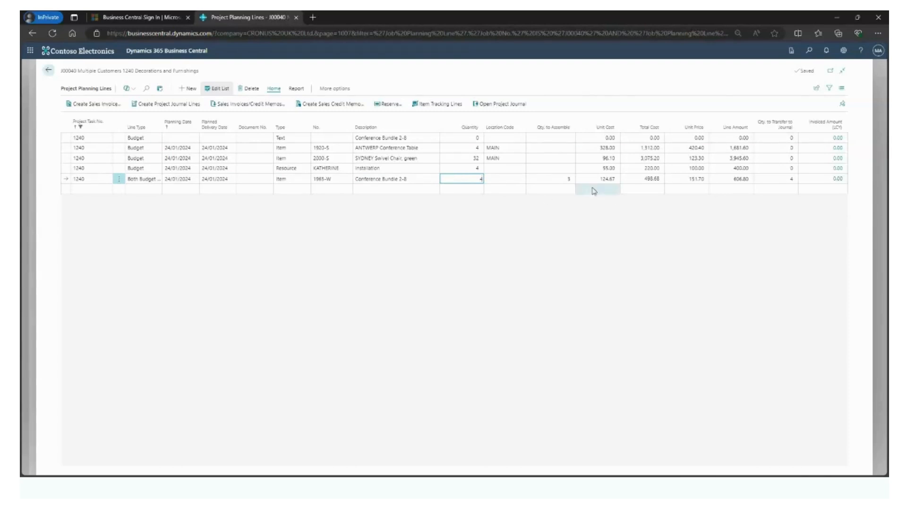
pyautogui.click(562, 180)
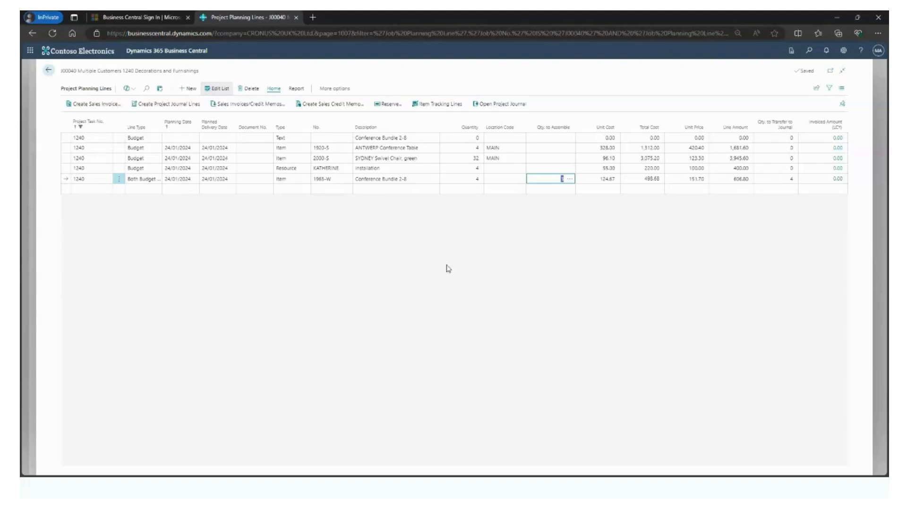
# Return to the project card and review its task lines together with the Invoice and Shipping settings
pyautogui.click(50, 70)
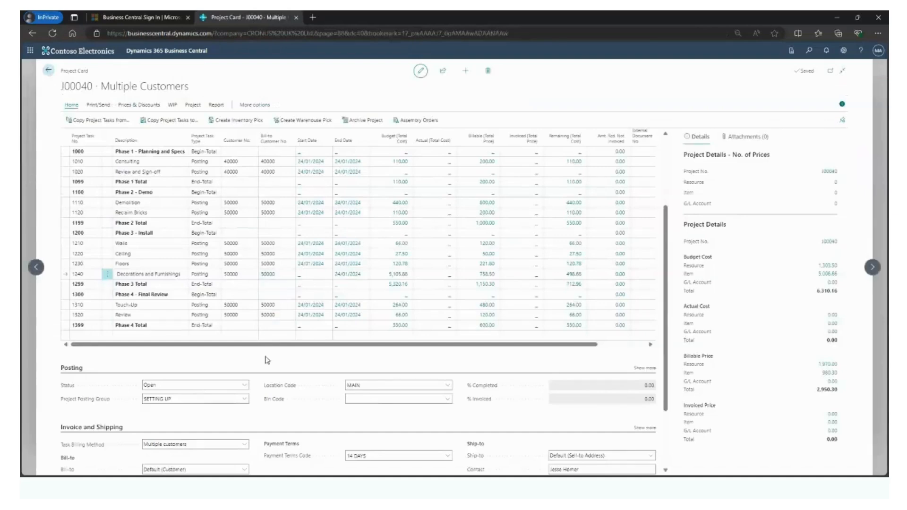
pyautogui.scroll(-2, 176, 399)
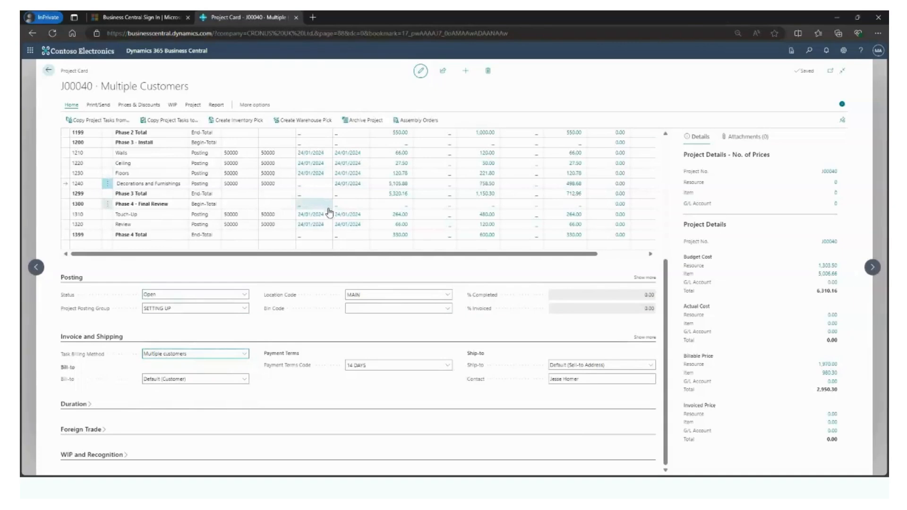
pyautogui.scroll(3, 328, 211)
pyautogui.scroll(-3, 329, 210)
pyautogui.scroll(2, 290, 245)
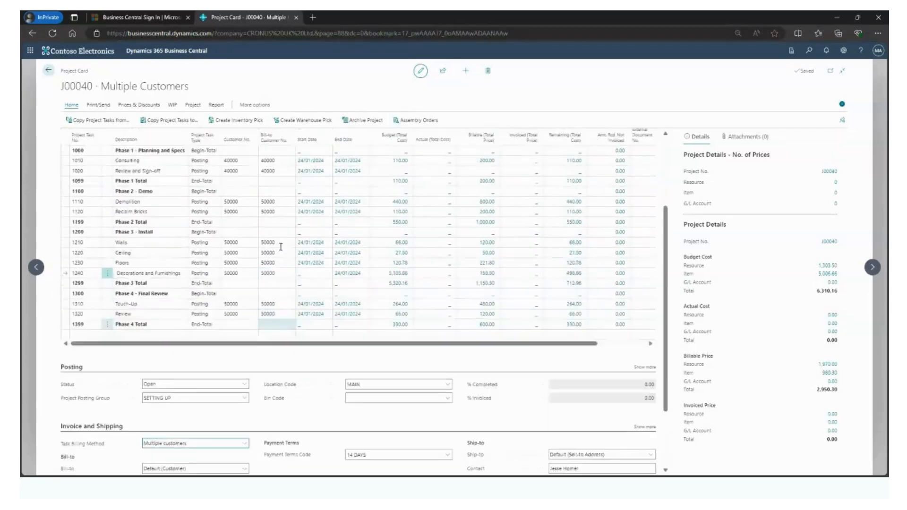
# Open the task card for 1240 Decorations and Furnishings in full-page view and show its Invoice and Shipping details
pyautogui.click(90, 274)
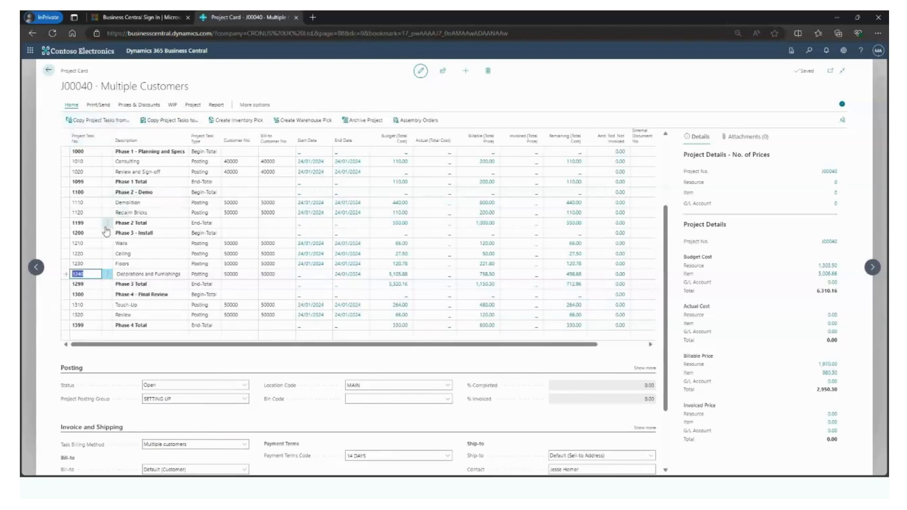
pyautogui.scroll(3, 111, 175)
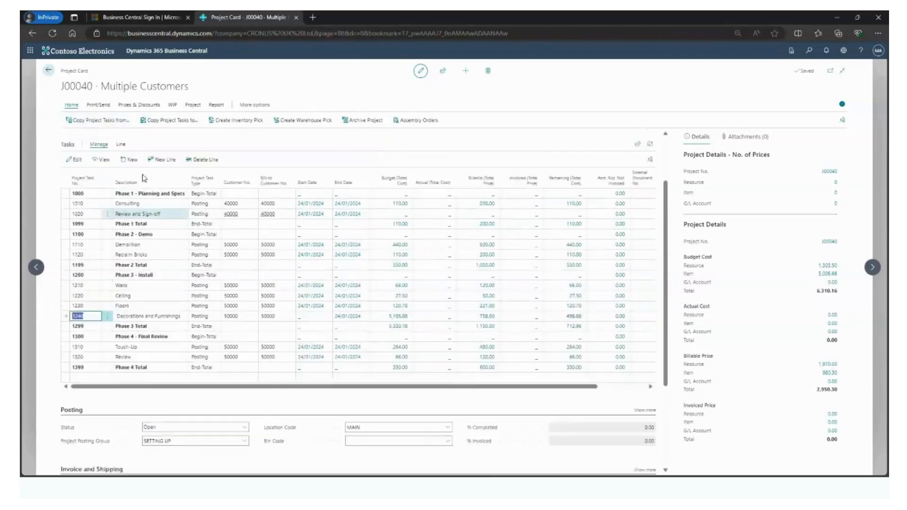
pyautogui.click(75, 234)
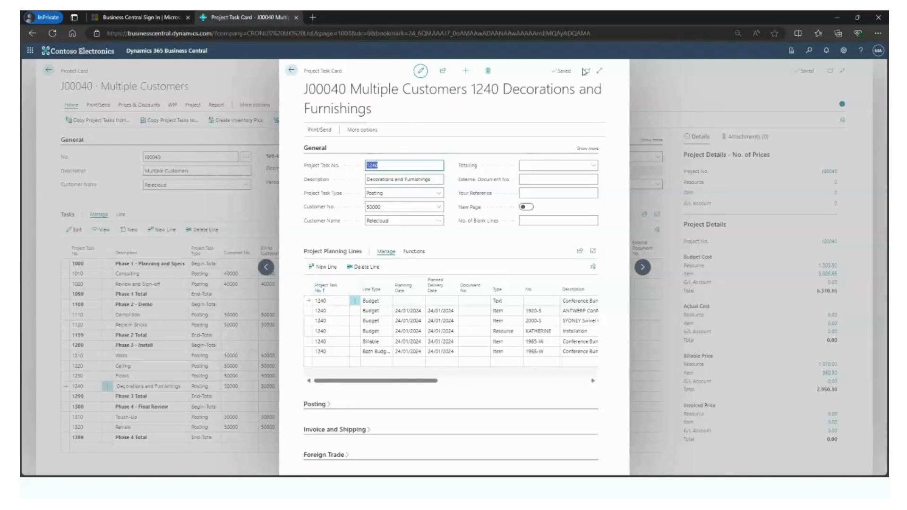
pyautogui.click(599, 71)
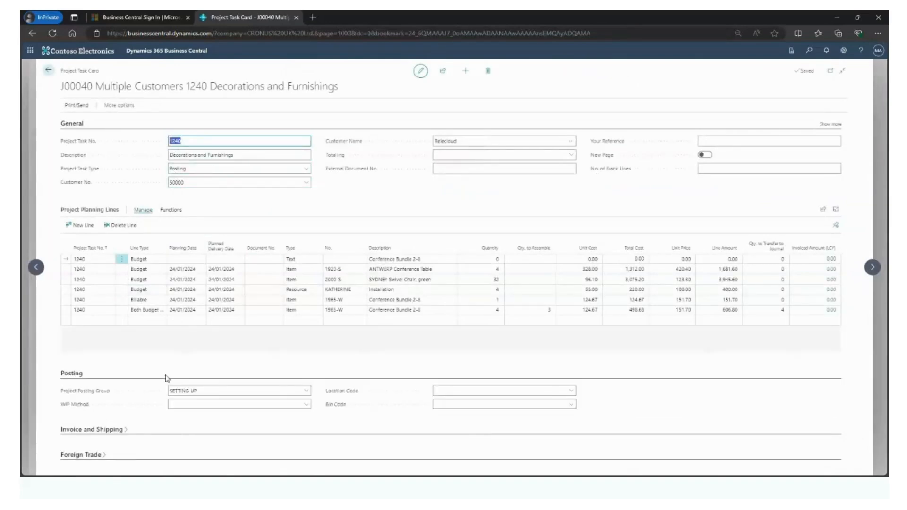
pyautogui.click(86, 432)
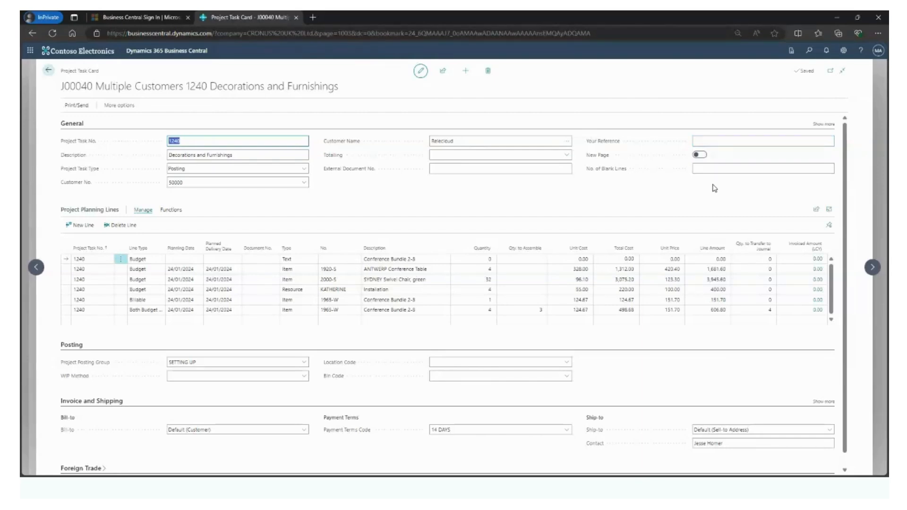
# Leave the task card and the project card and return to the CRONUS UK Ltd. home page
pyautogui.click(48, 73)
pyautogui.click(49, 71)
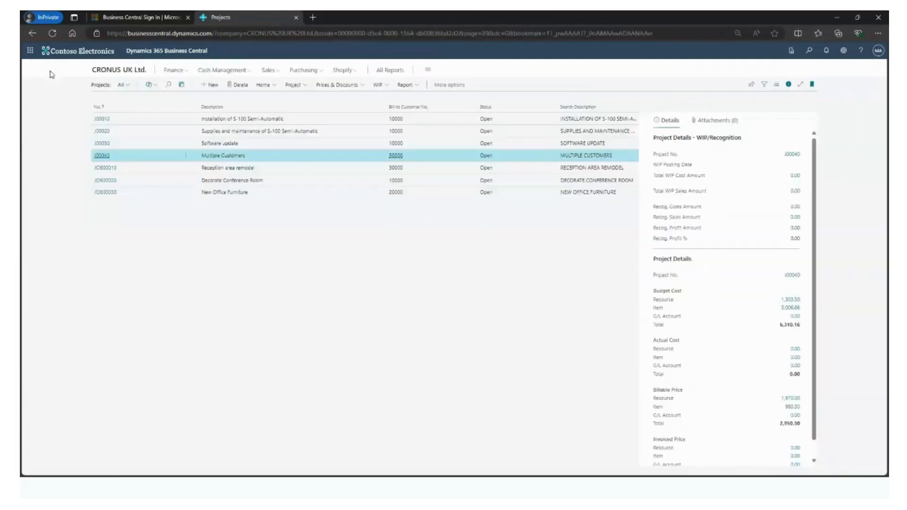
pyautogui.click(121, 71)
# Search for pages and reports with the old term "job pl", then close the search
pyautogui.click(809, 51)
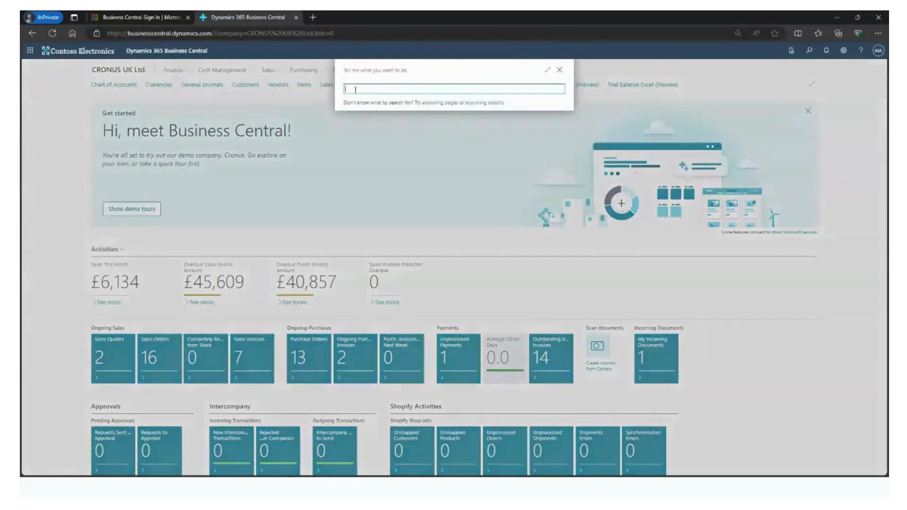
pyautogui.write('job')
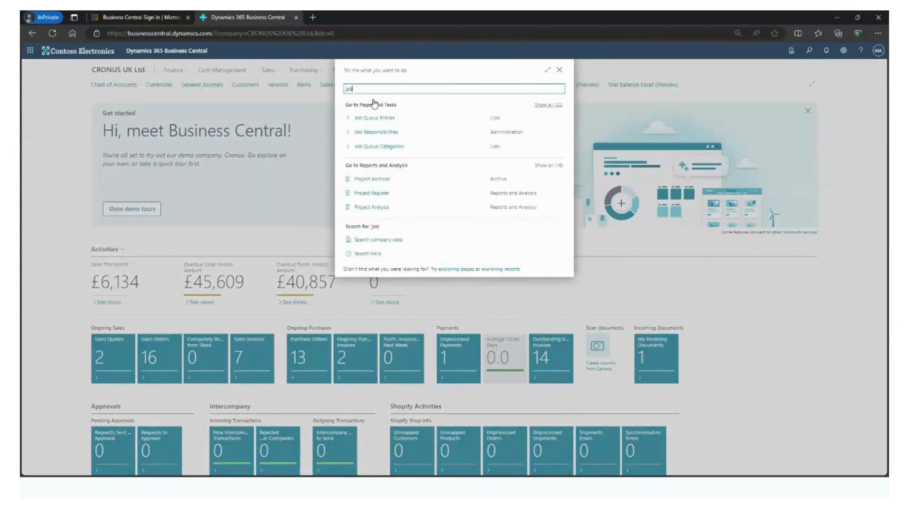
pyautogui.write(' pl')
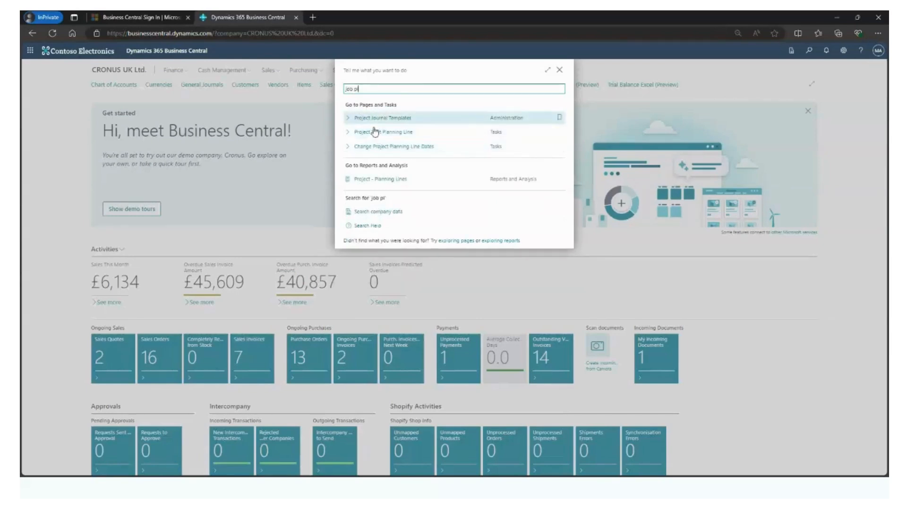
pyautogui.click(559, 70)
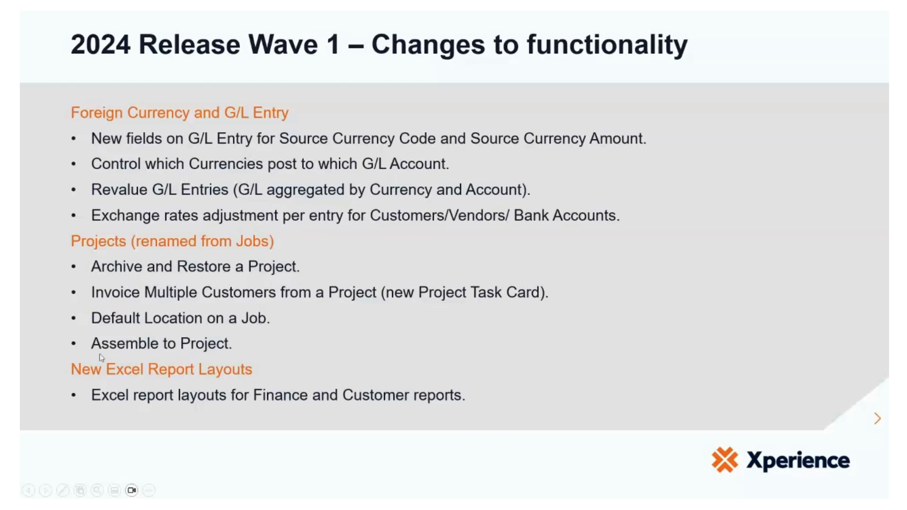
pyautogui.click(192, 348)
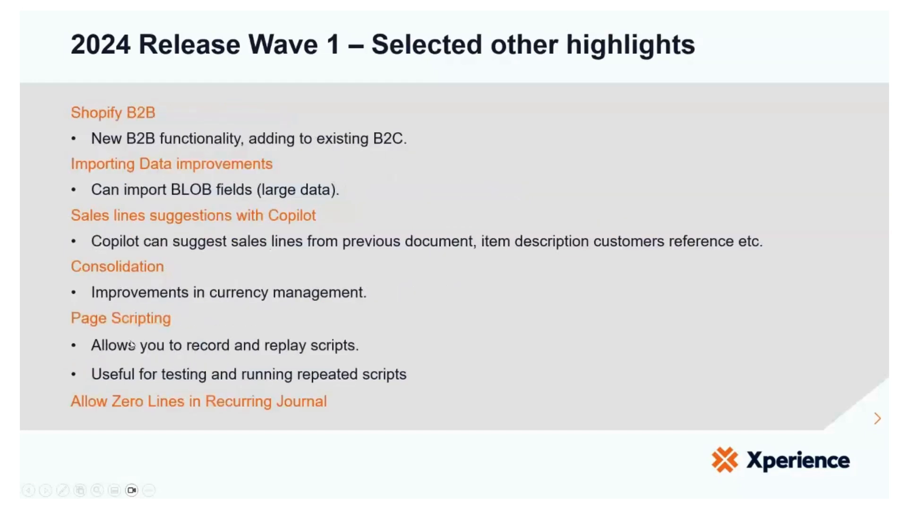
pyautogui.click(29, 490)
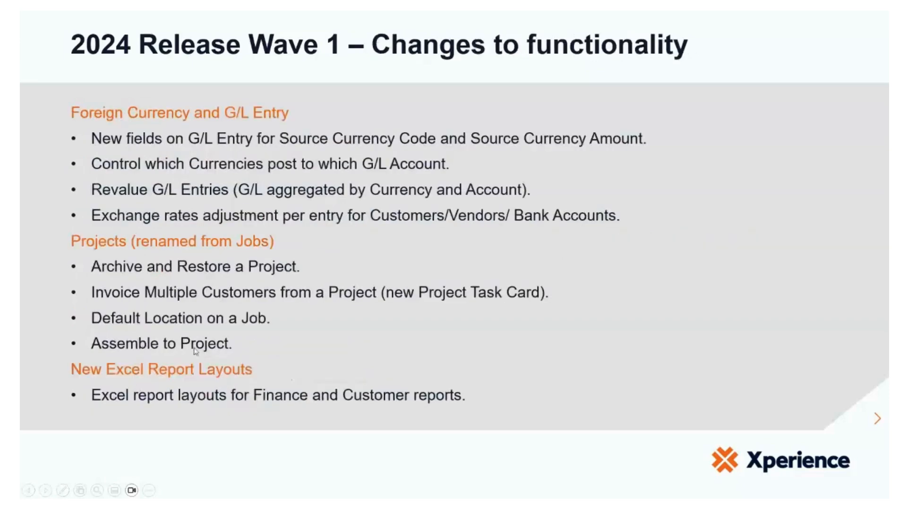